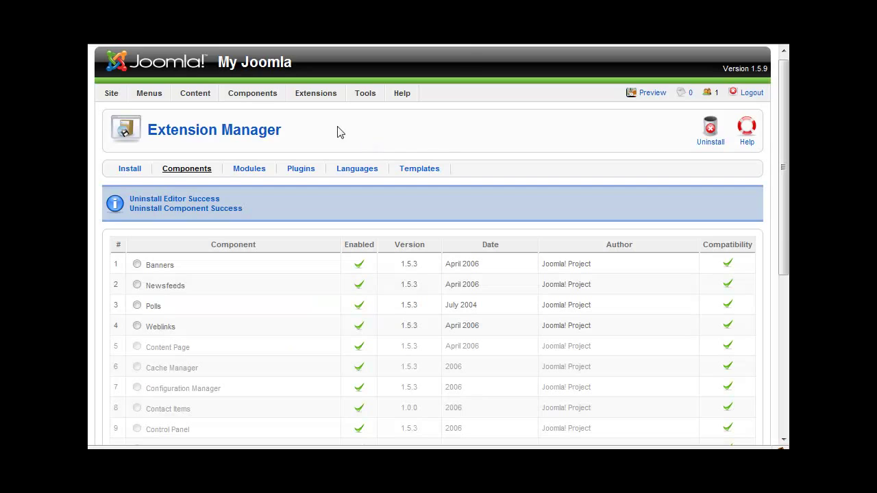
# Review the 'Uninstall Editor Success' message in the Components list
pyautogui.moveTo(327, 88)
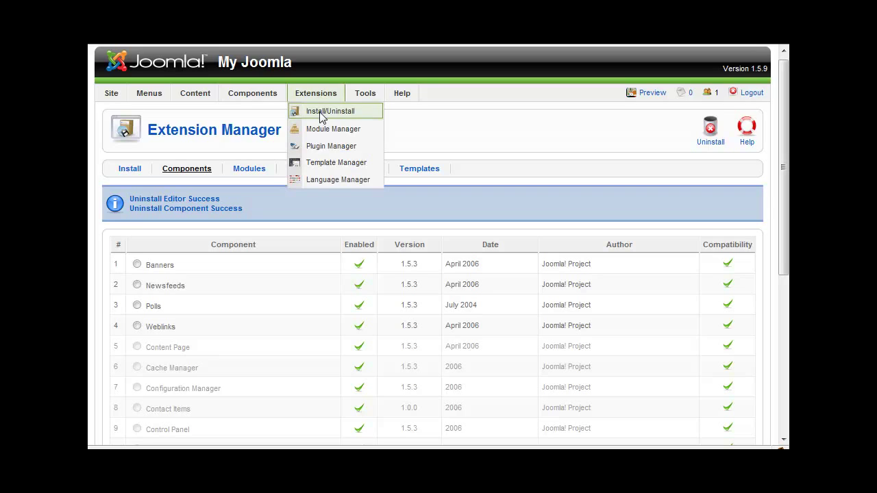
# Upload and install the pt-PT_joomla_lang zip language pack through the extension installer
pyautogui.click(320, 117)
pyautogui.click(399, 232)
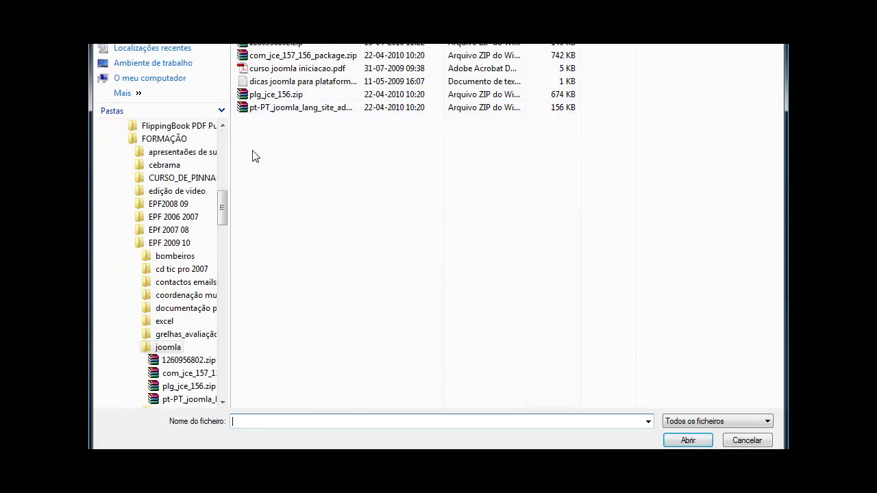
pyautogui.moveTo(227, 170); pyautogui.dragTo(110, 160)
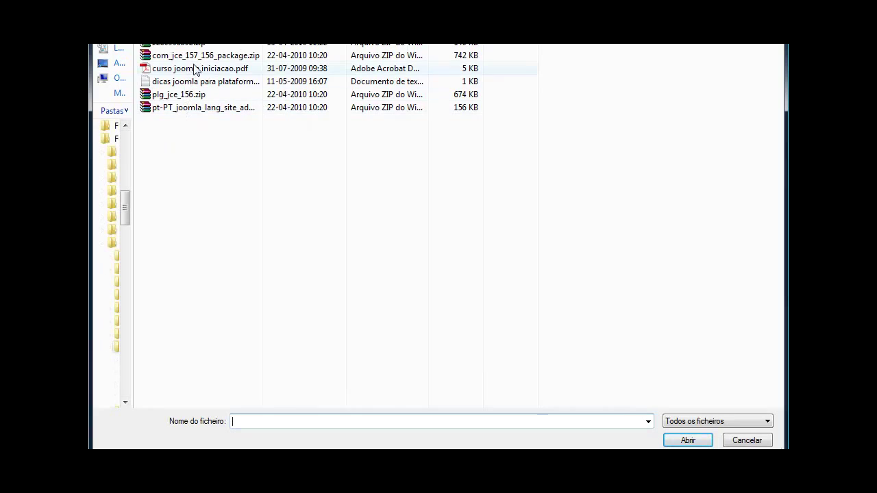
pyautogui.doubleClick(263, 41)
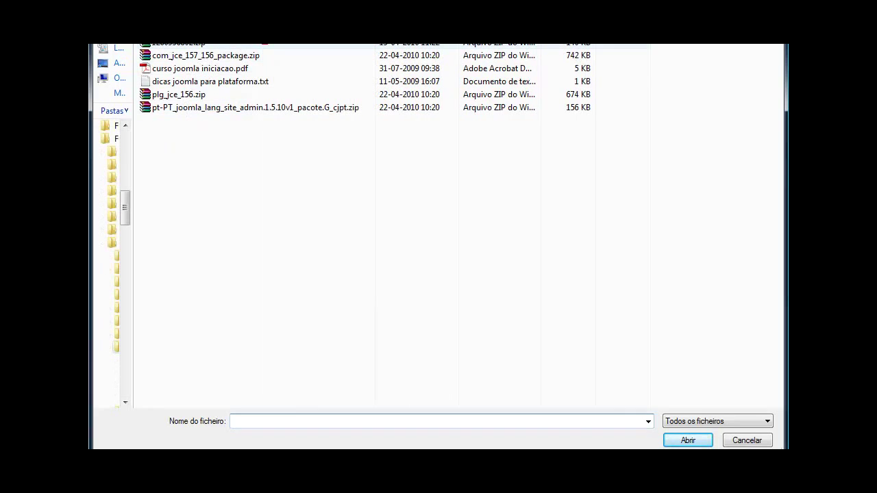
pyautogui.click(228, 110)
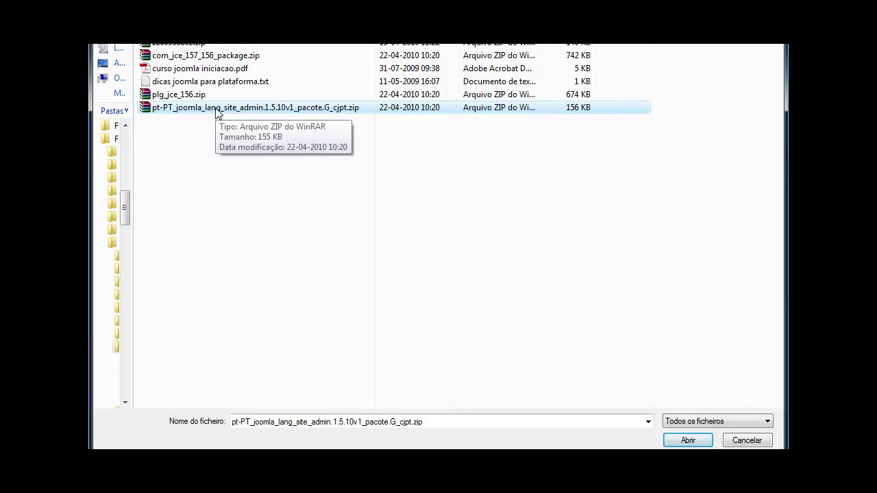
pyautogui.doubleClick(217, 111)
pyautogui.click(467, 232)
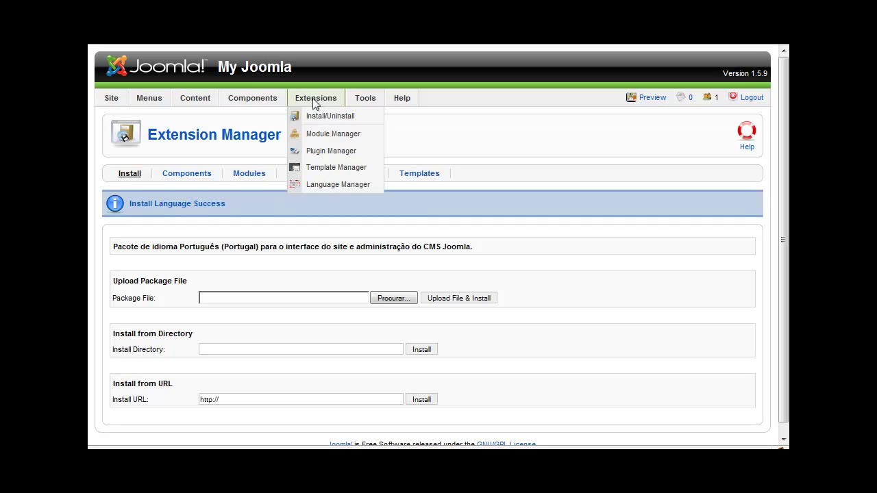
# Make Português (pt-PT) the default site language in the Language Manager
pyautogui.click(318, 185)
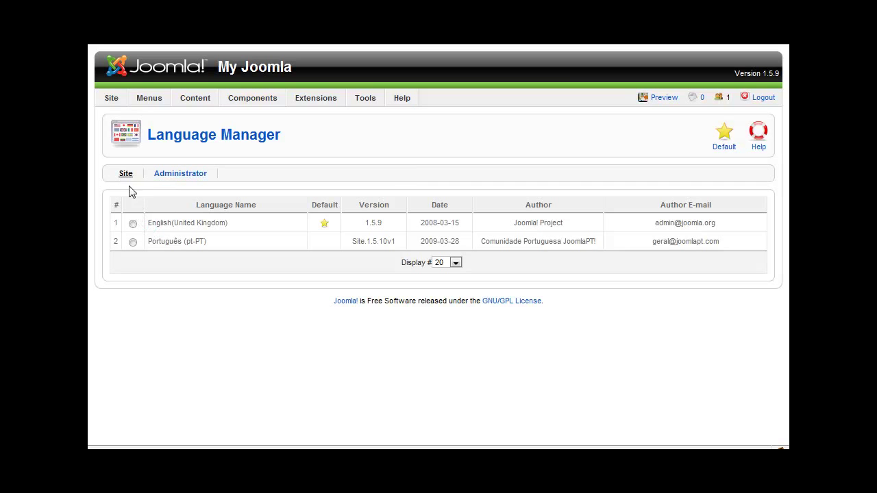
pyautogui.click(133, 242)
pyautogui.click(719, 145)
# Make Português the default administrator language too, then preview the public site
pyautogui.click(187, 175)
pyautogui.click(133, 241)
pyautogui.click(721, 140)
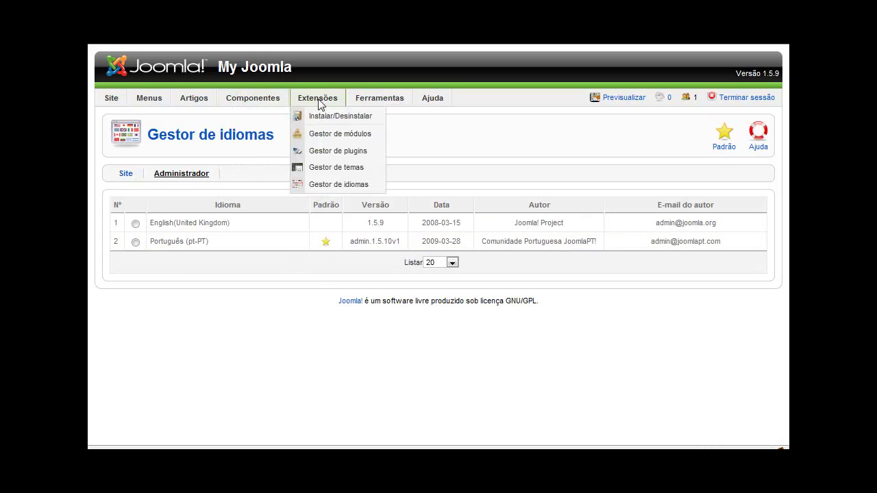
pyautogui.moveTo(420, 103)
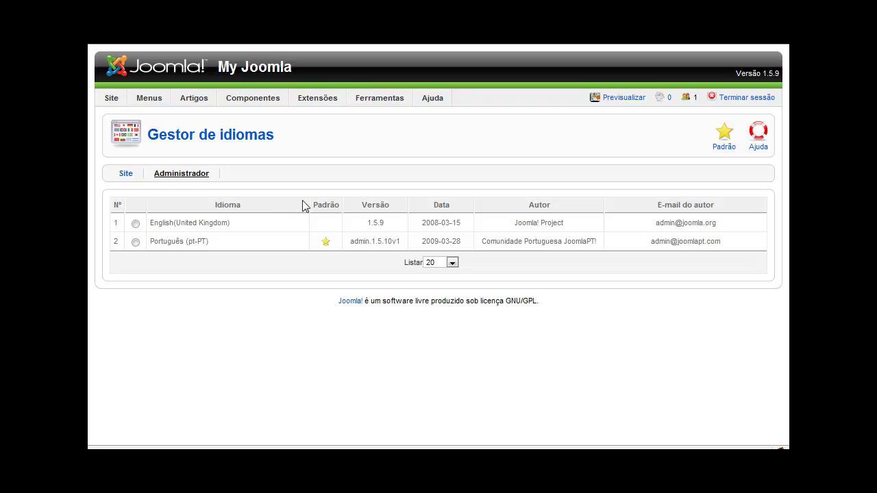
pyautogui.click(614, 100)
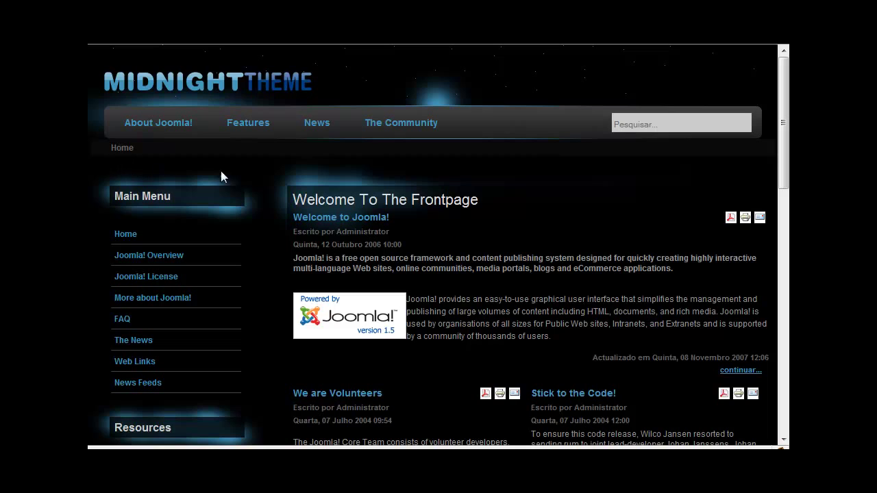
pyautogui.click(642, 124)
pyautogui.scroll(-10, 515, 352)
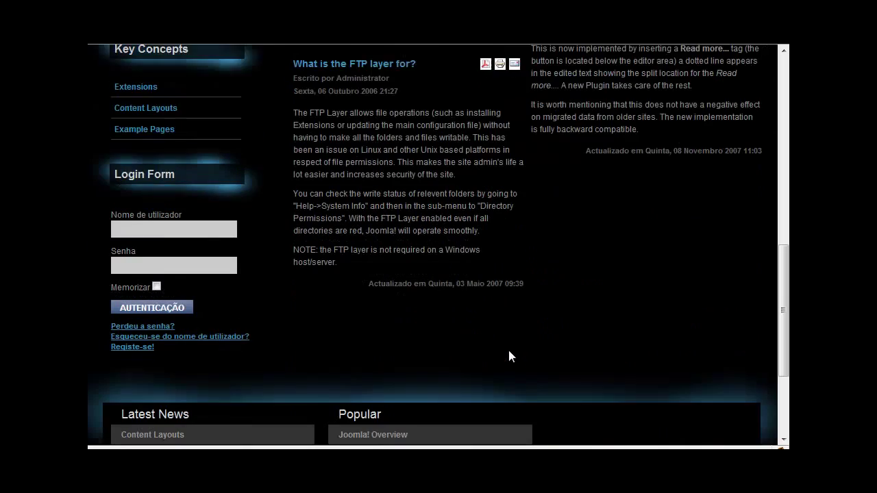
pyautogui.scroll(2, 509, 356)
pyautogui.scroll(5, 172, 308)
pyautogui.scroll(-7, 146, 280)
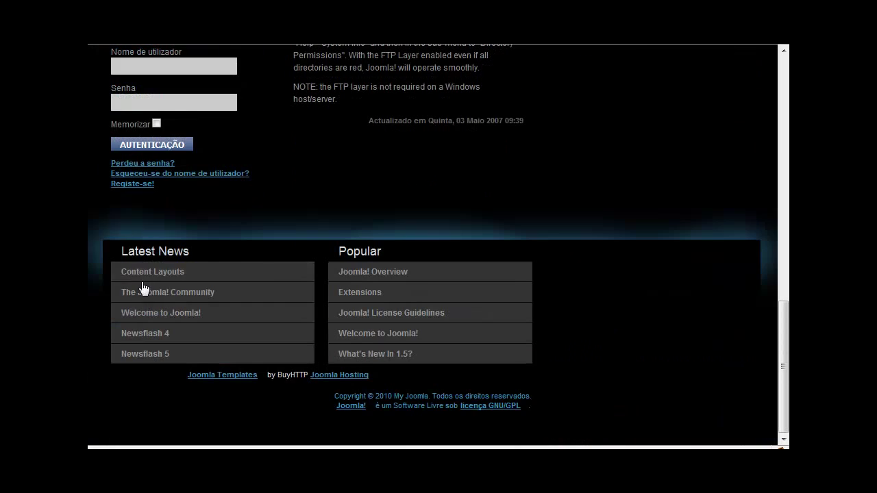
pyautogui.scroll(2, 131, 231)
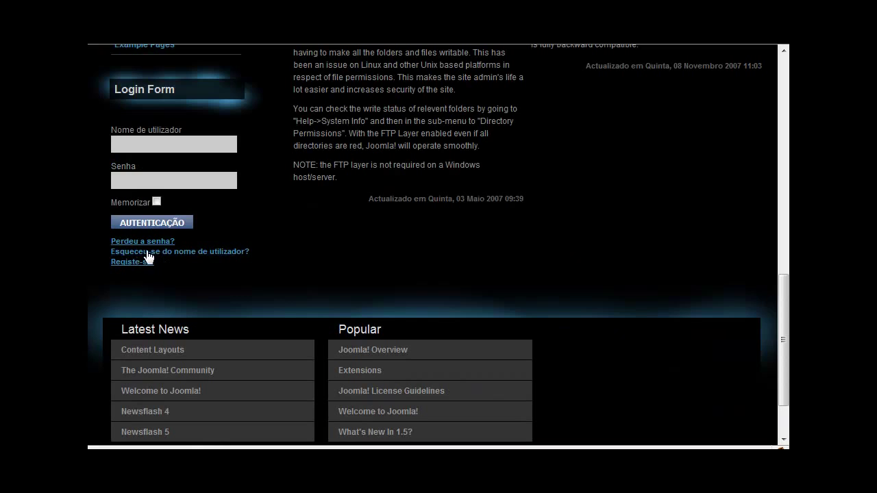
pyautogui.scroll(-2, 146, 256)
pyautogui.scroll(18, 144, 252)
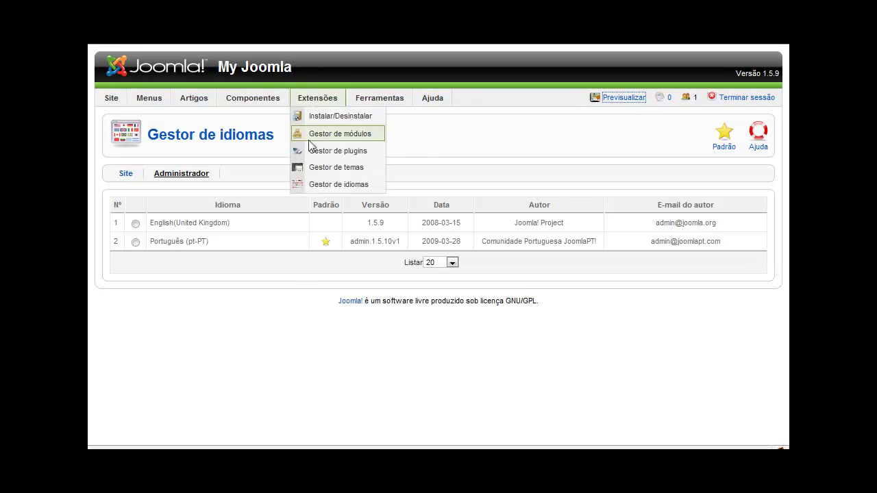
# Select com_jce_157_156_package.zip in the extension installer's upload field
pyautogui.moveTo(312, 101)
pyautogui.click(310, 117)
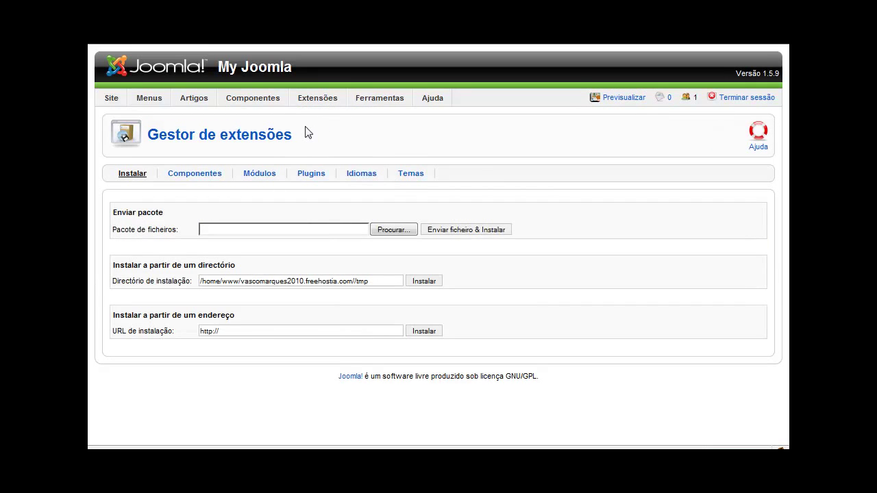
pyautogui.click(382, 233)
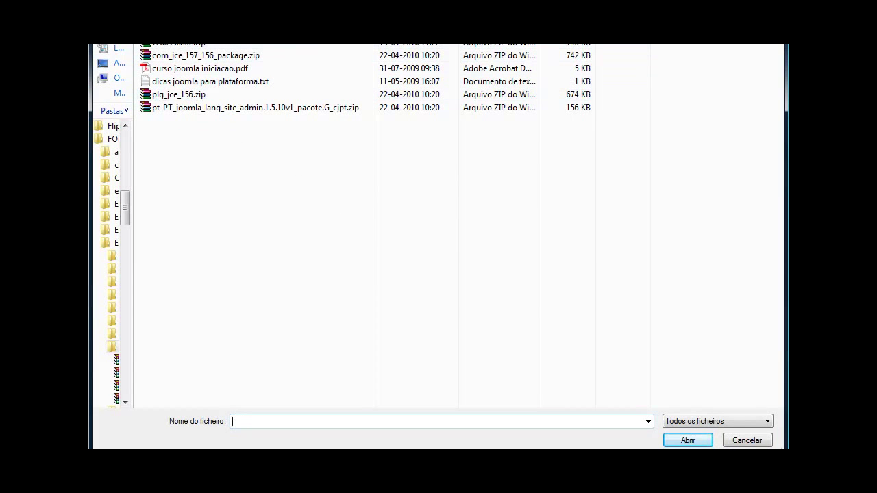
pyautogui.press('Escape')
pyautogui.hotkey('ctrl', 'Tab')
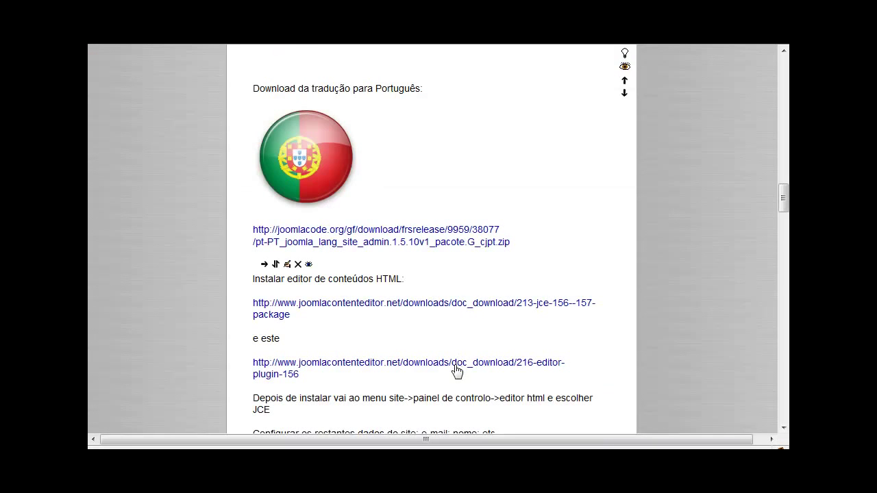
pyautogui.scroll(-2, 454, 370)
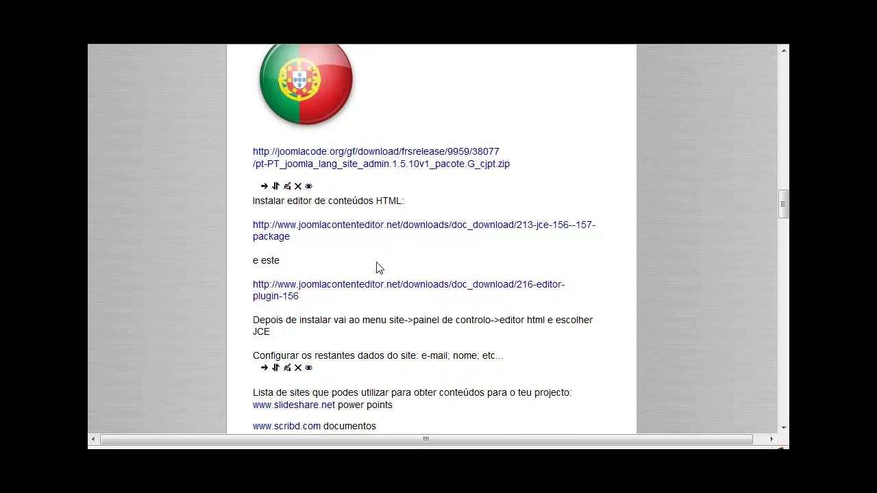
pyautogui.hotkey('ctrl', 'Tab')
pyautogui.click(390, 229)
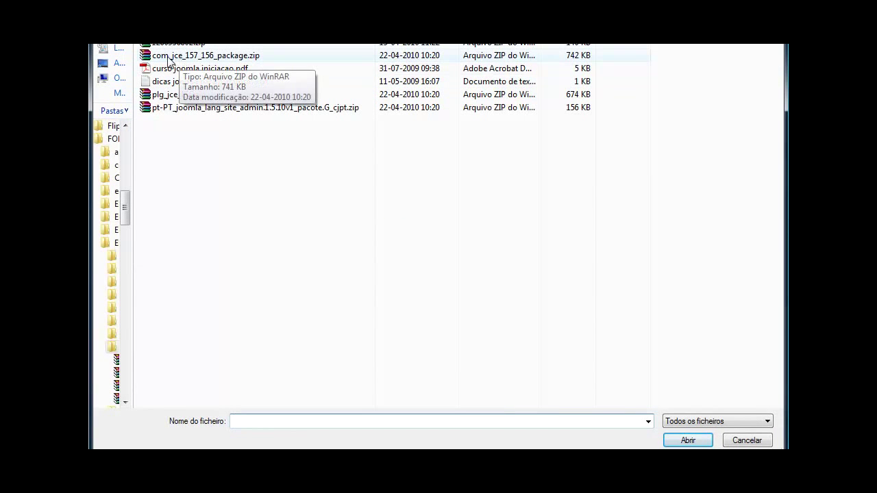
pyautogui.click(179, 58)
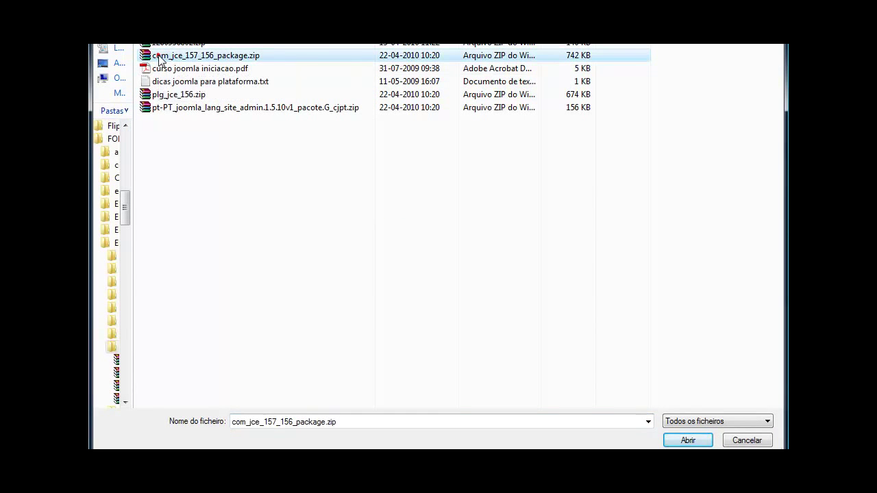
pyautogui.doubleClick(158, 55)
pyautogui.moveTo(333, 232); pyautogui.dragTo(454, 231)
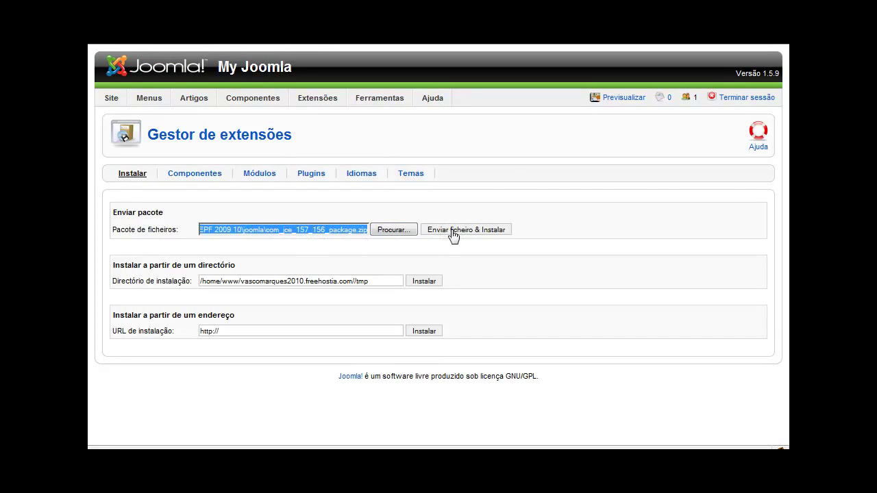
# Install the JCE package (component 1.5.7, editor plugin 1.5.6) and browse for the next file
pyautogui.click(450, 230)
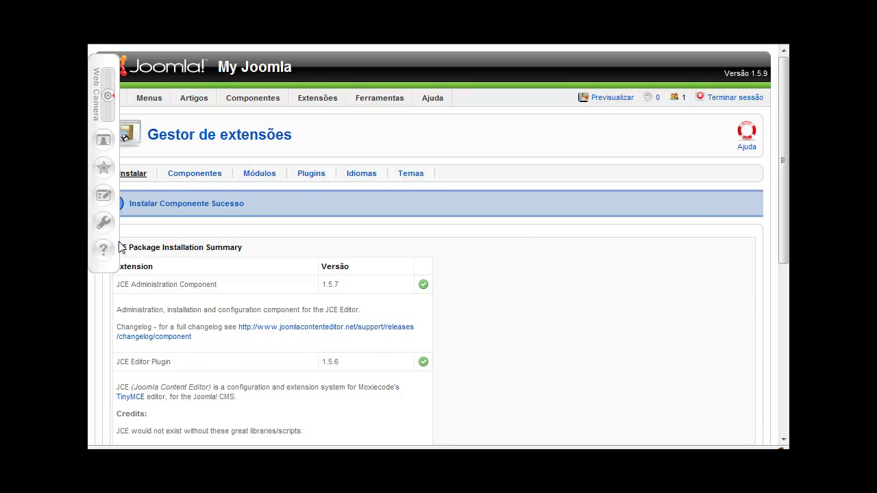
pyautogui.scroll(-2, 176, 269)
pyautogui.scroll(-6, 251, 274)
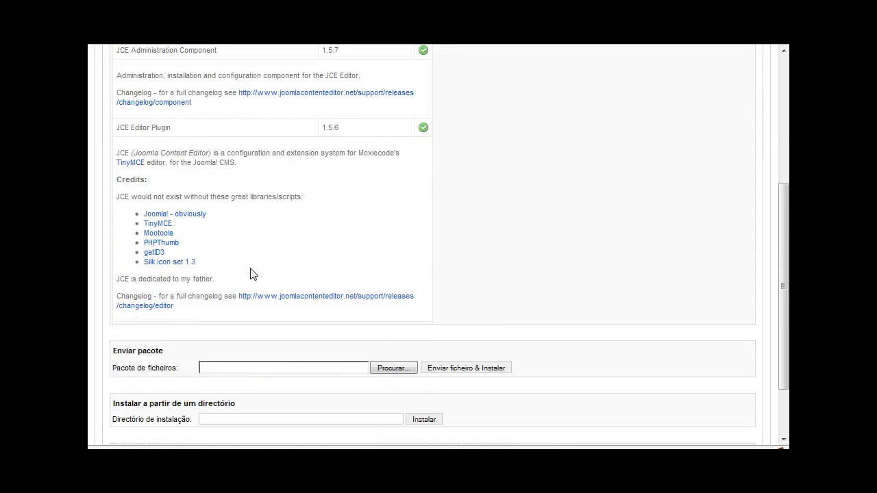
pyautogui.click(394, 290)
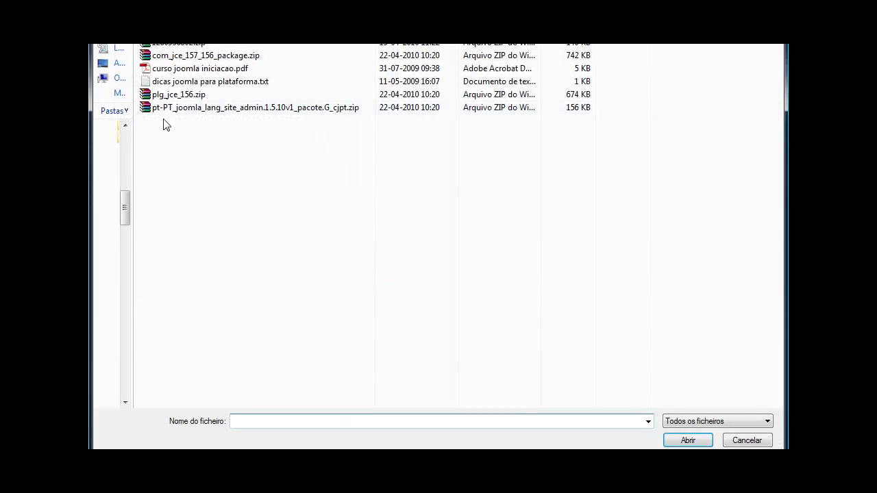
# Upload and install the JCE editor plugin plg_jce_156.zip
pyautogui.click(164, 96)
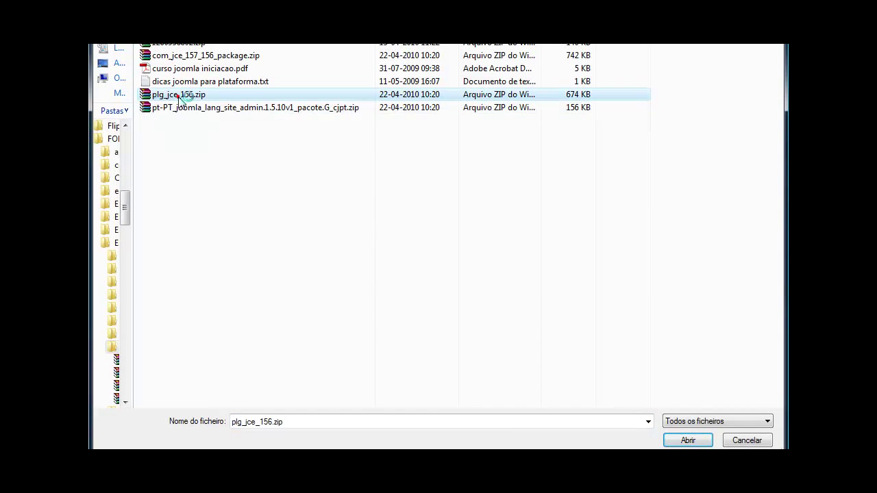
pyautogui.doubleClick(178, 95)
pyautogui.click(453, 291)
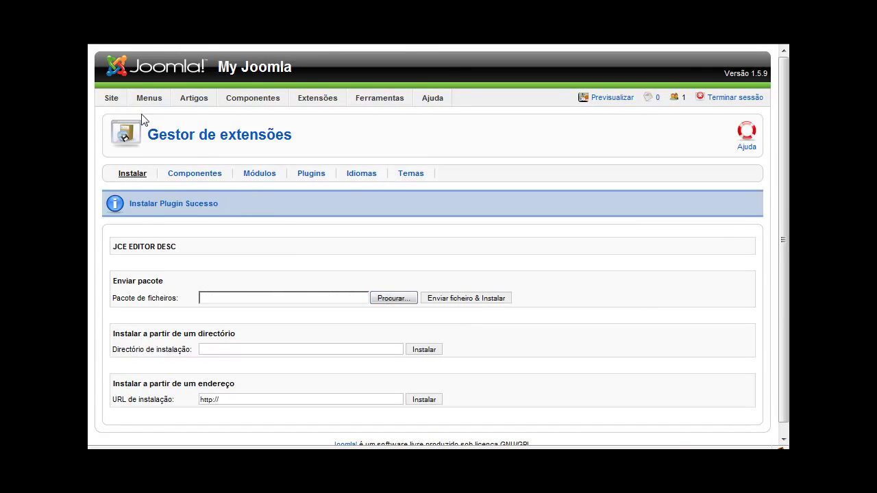
pyautogui.moveTo(110, 102)
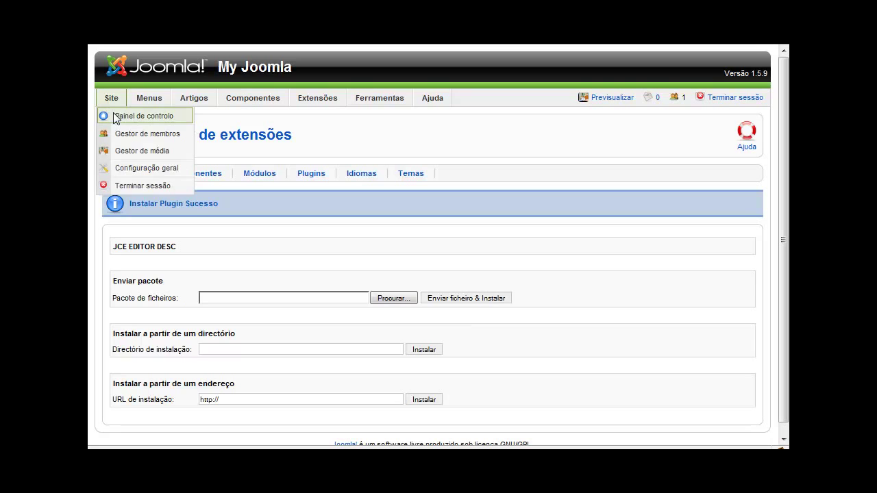
# Open the global site configuration and review the available default editors
pyautogui.click(115, 117)
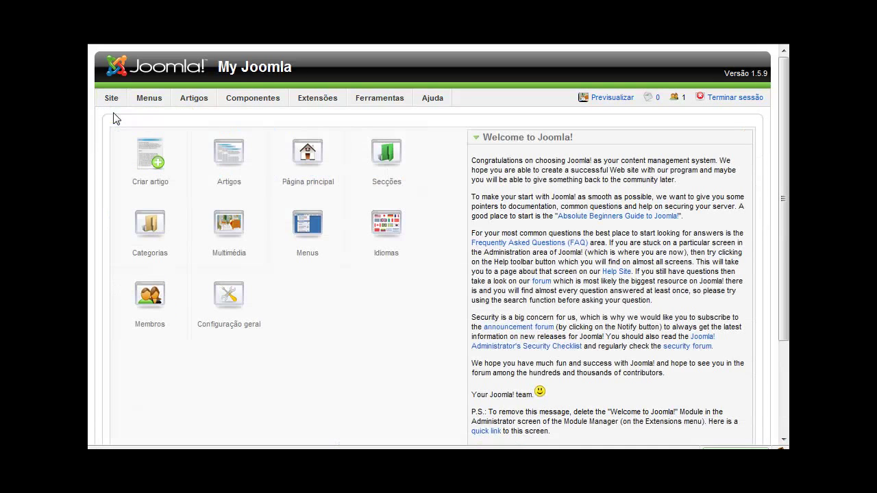
pyautogui.click(235, 315)
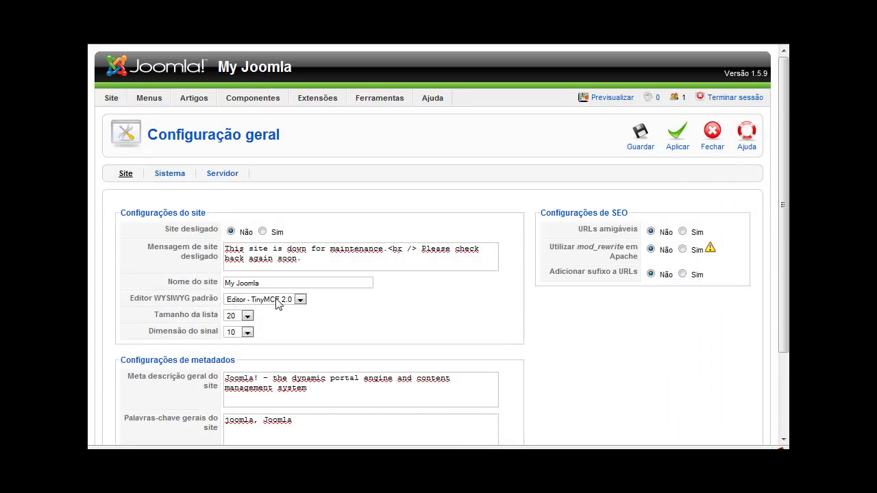
pyautogui.click(277, 300)
pyautogui.click(319, 321)
# Replace the site name with the owner's name
pyautogui.moveTo(188, 284)
pyautogui.tripleClick(272, 285)
pyautogui.moveTo(211, 281)
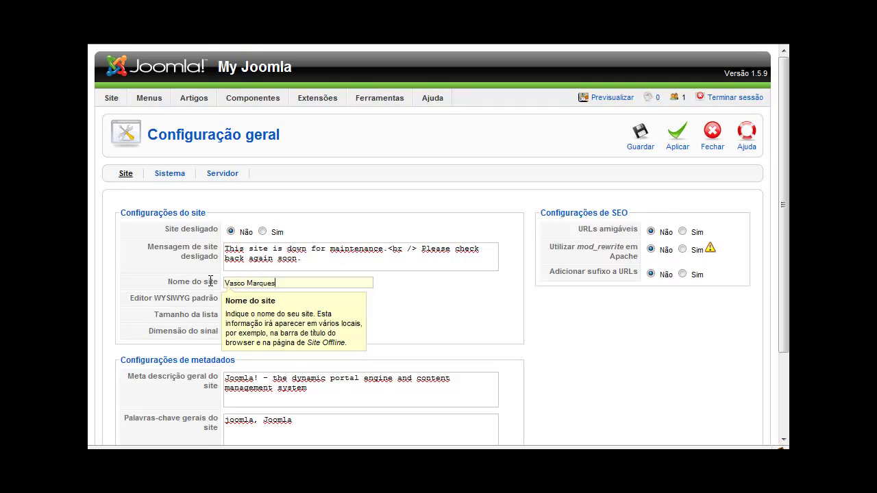
pyautogui.click(464, 304)
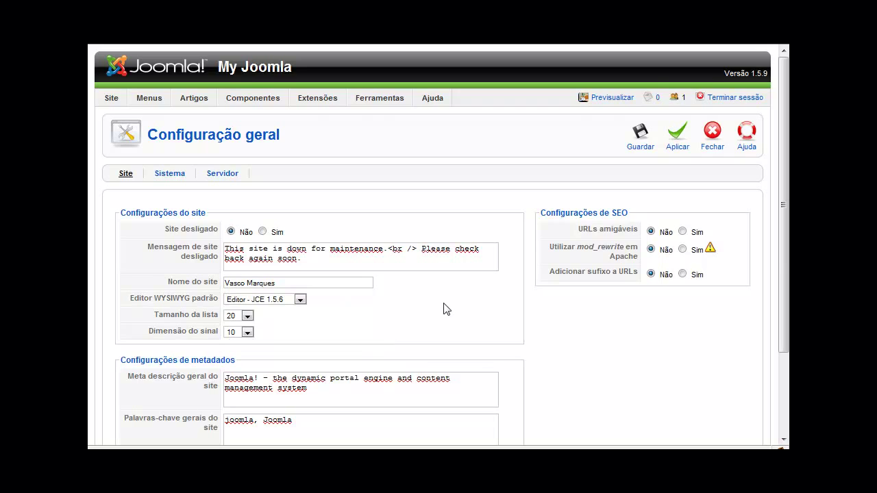
# Set the global meta description to 'TIC' and the keywords to 'TIC, Internet'
pyautogui.scroll(-2, 443, 309)
pyautogui.scroll(-1, 443, 304)
pyautogui.moveTo(197, 276)
pyautogui.click(320, 286)
pyautogui.hotkey('ctrl', 'a')
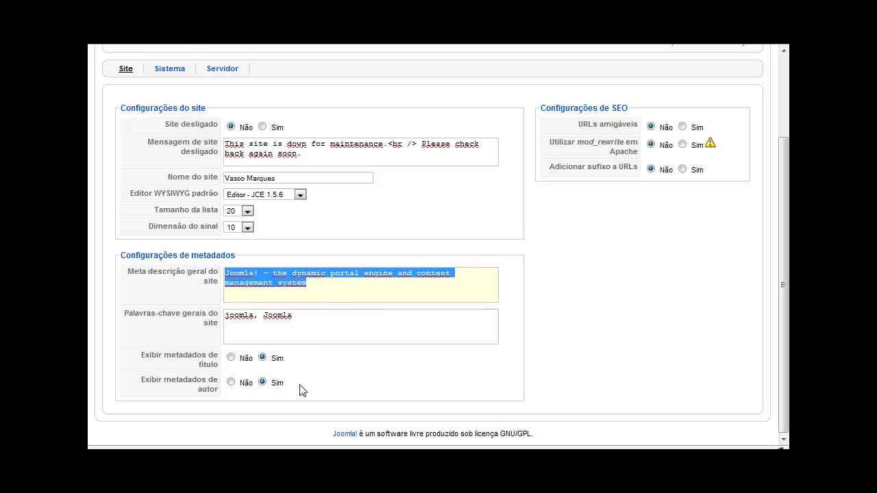
pyautogui.write('TIC')
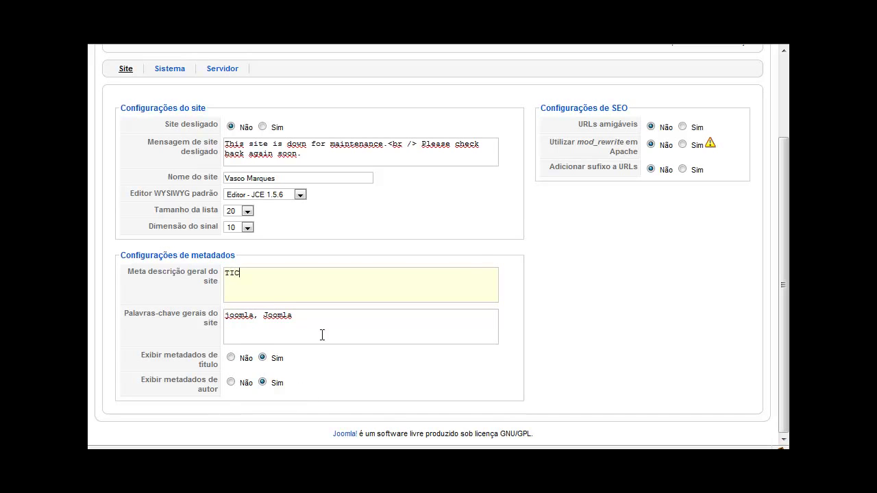
pyautogui.tripleClick(313, 319)
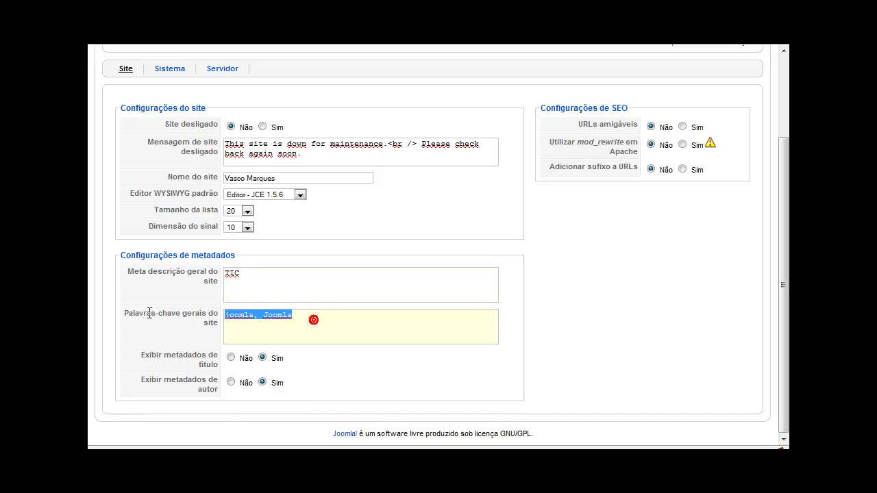
pyautogui.write('TIC')
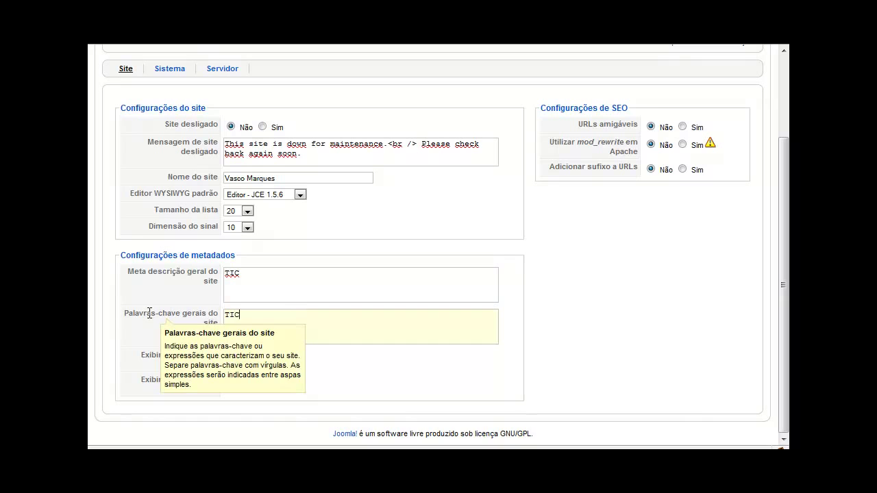
pyautogui.write(', Internet')
pyautogui.click(268, 273)
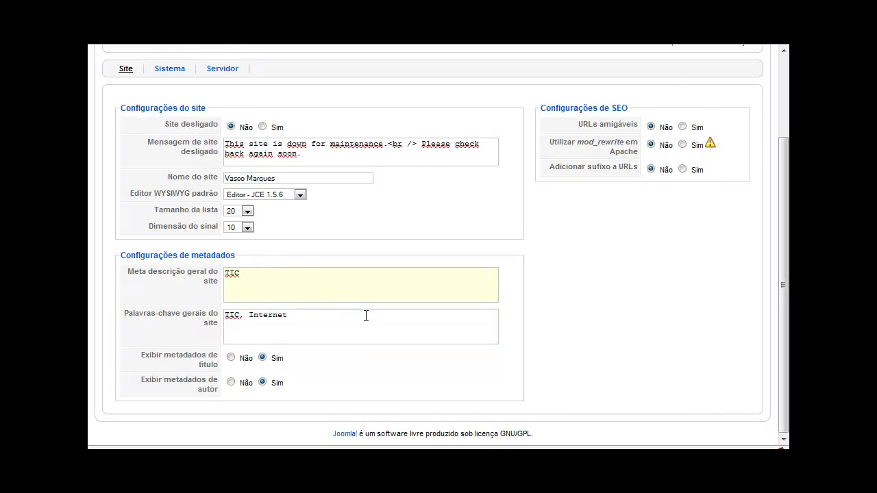
pyautogui.scroll(2, 366, 315)
# Bring up the Sistema and Servidor settings to reach the e-mail options
pyautogui.click(166, 147)
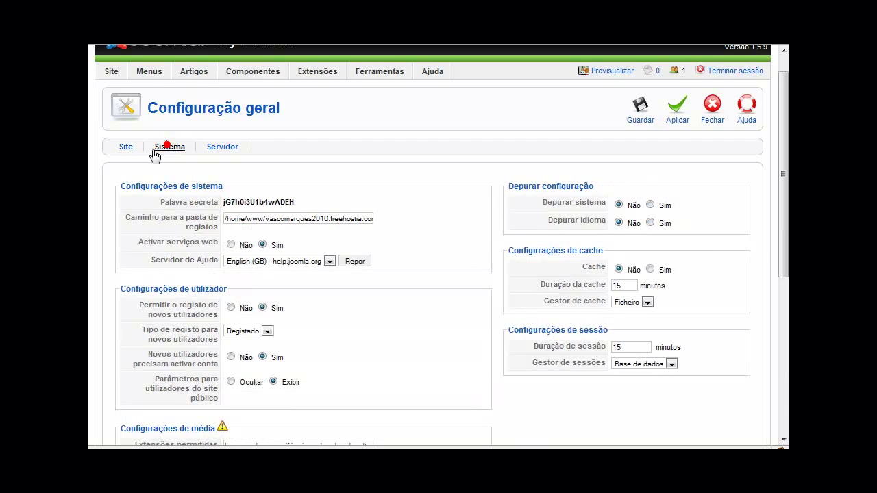
pyautogui.scroll(-3, 182, 212)
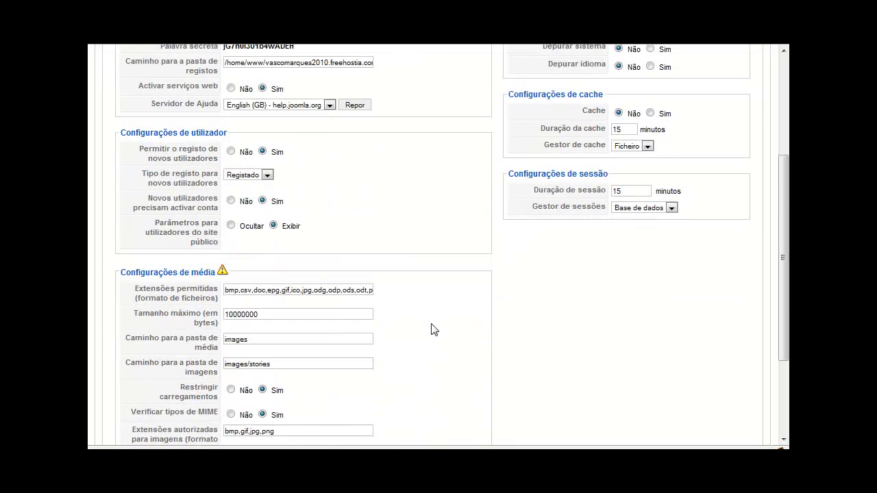
pyautogui.scroll(1, 442, 333)
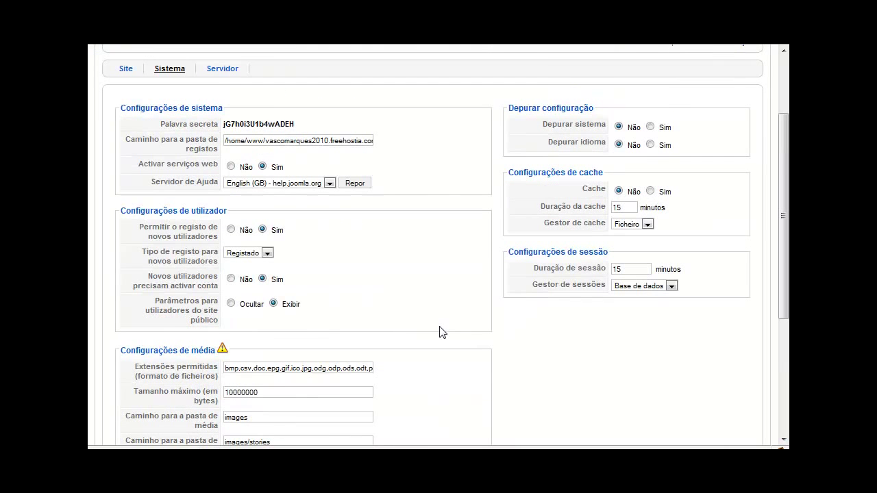
pyautogui.scroll(-1, 441, 332)
pyautogui.scroll(-1, 442, 333)
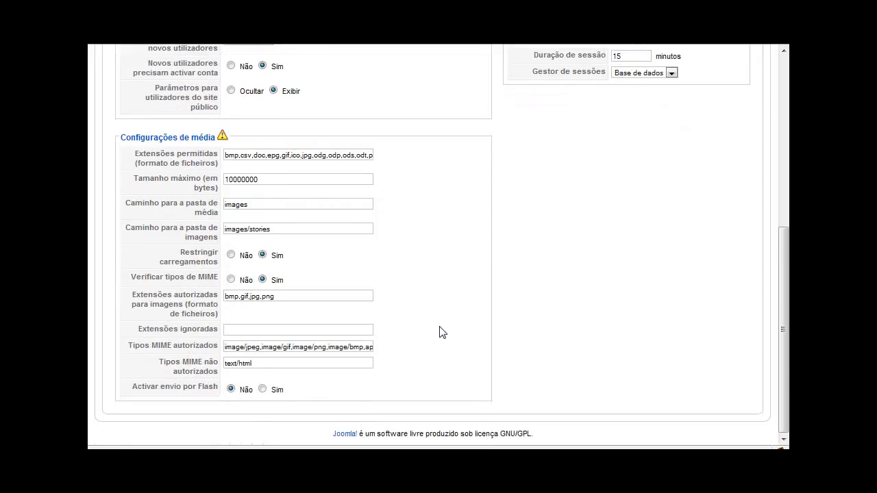
pyautogui.scroll(4, 438, 333)
pyautogui.doubleClick(219, 168)
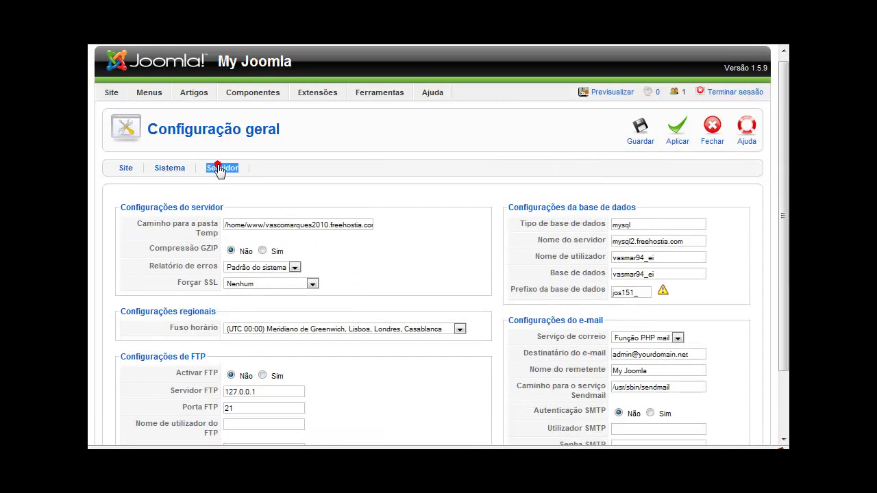
pyautogui.scroll(-1, 442, 280)
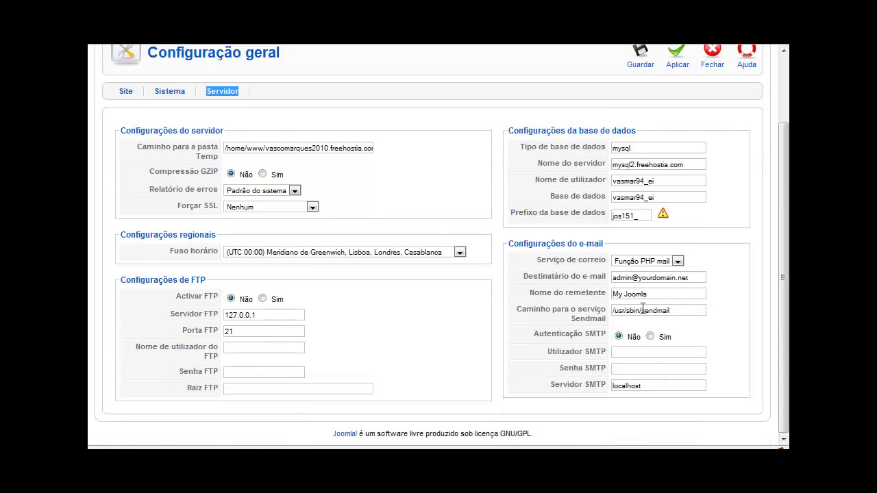
pyautogui.moveTo(576, 287)
# Put the owner's name as e-mail sender, clear the recipient address, and close the configuration
pyautogui.tripleClick(653, 298)
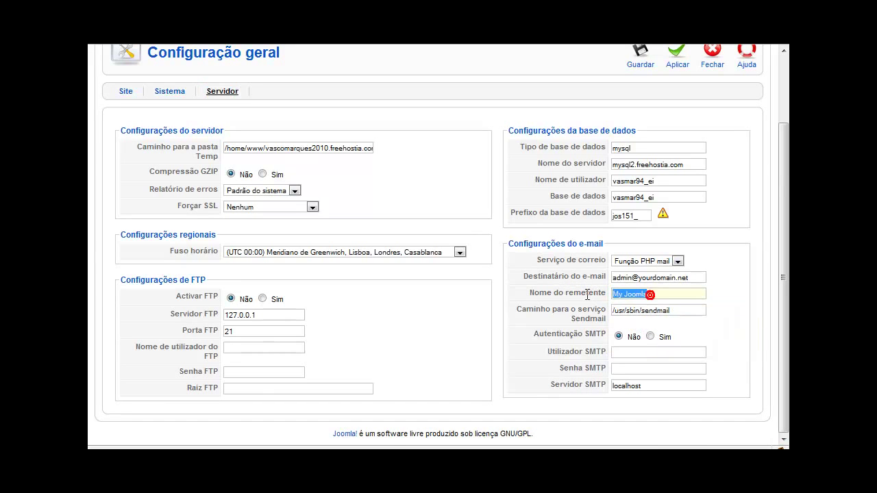
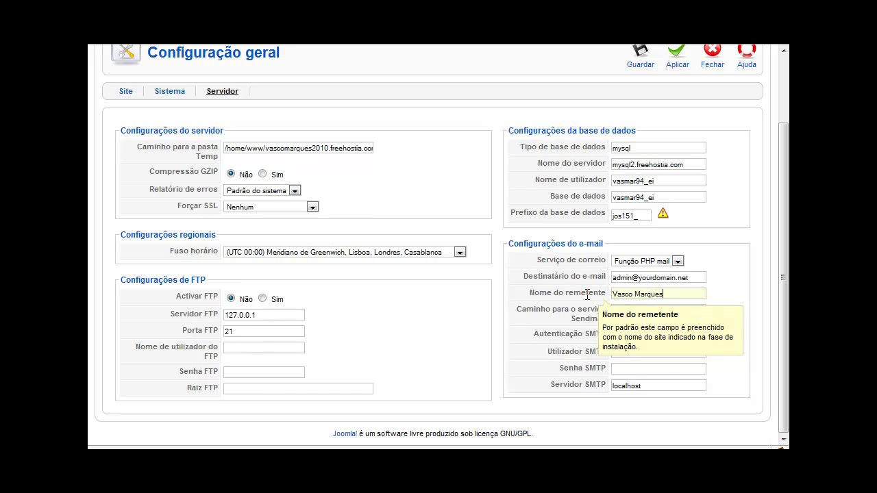
pyautogui.tripleClick(692, 277)
pyautogui.press('BackSpace')
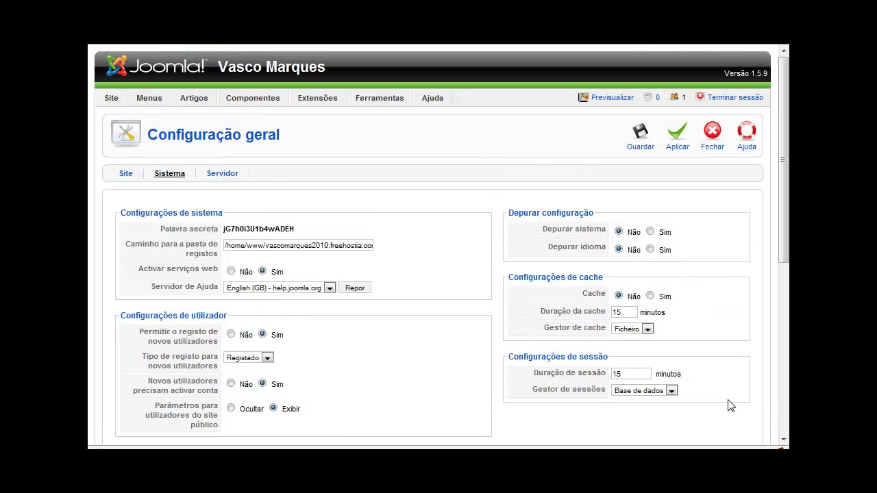
pyautogui.click(713, 134)
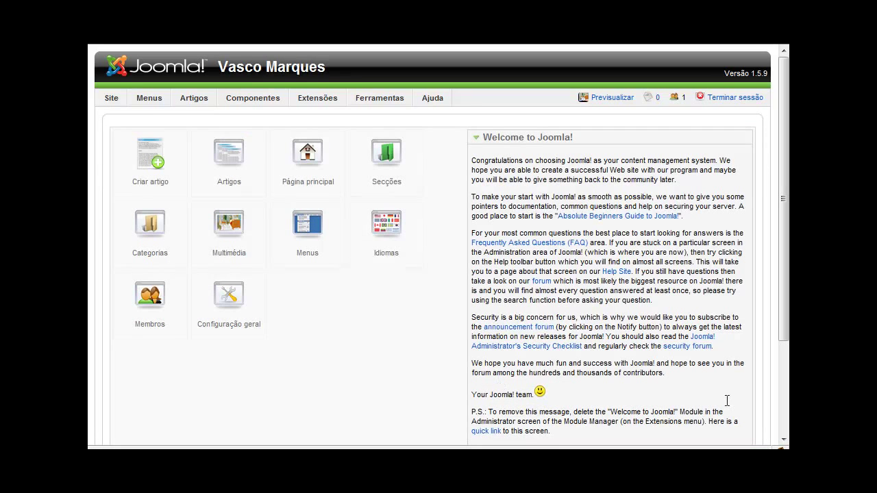
# Go from the Control Panel to the article manager and start a new article
pyautogui.click(407, 352)
pyautogui.click(227, 171)
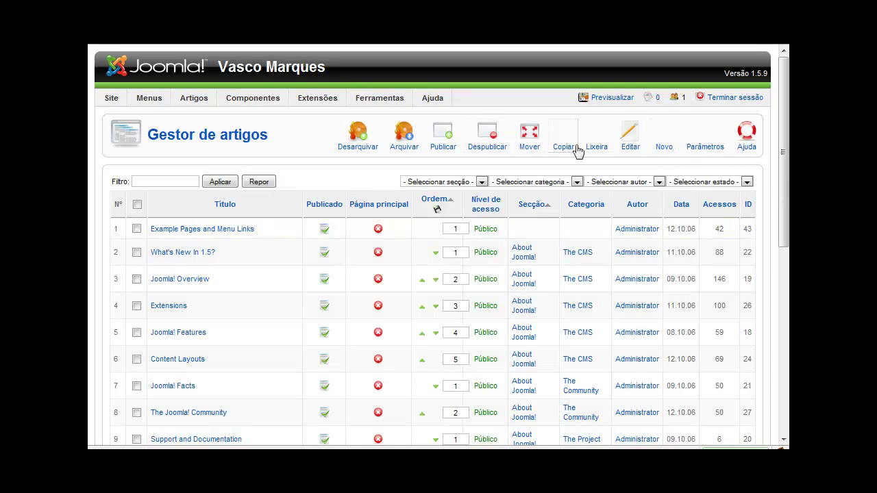
pyautogui.click(663, 145)
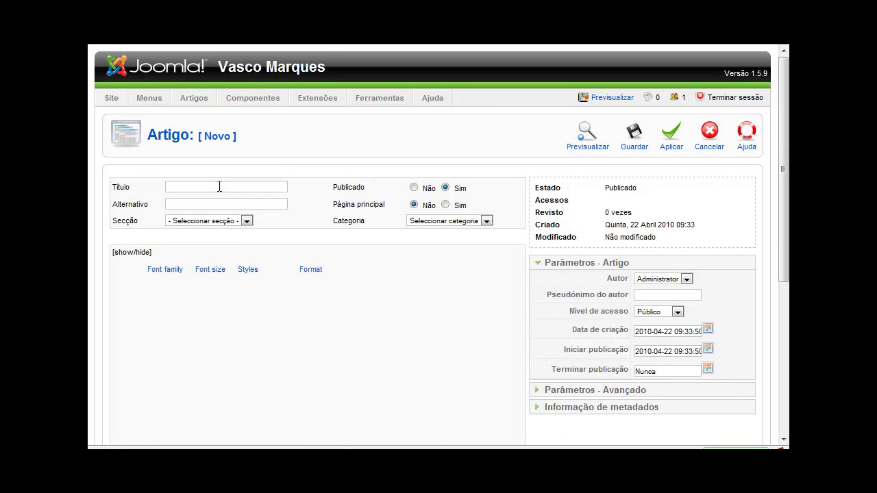
# Title the article 'Apresentação' and copy that title into the alias field
pyautogui.click(219, 186)
pyautogui.write('Apresentação')
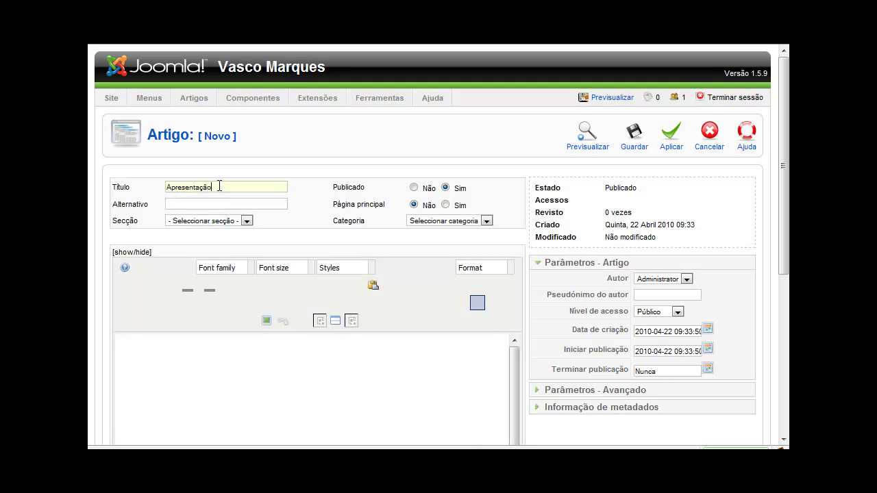
pyautogui.moveTo(219, 185); pyautogui.dragTo(156, 186)
pyautogui.hotkey('ctrl', 'c')
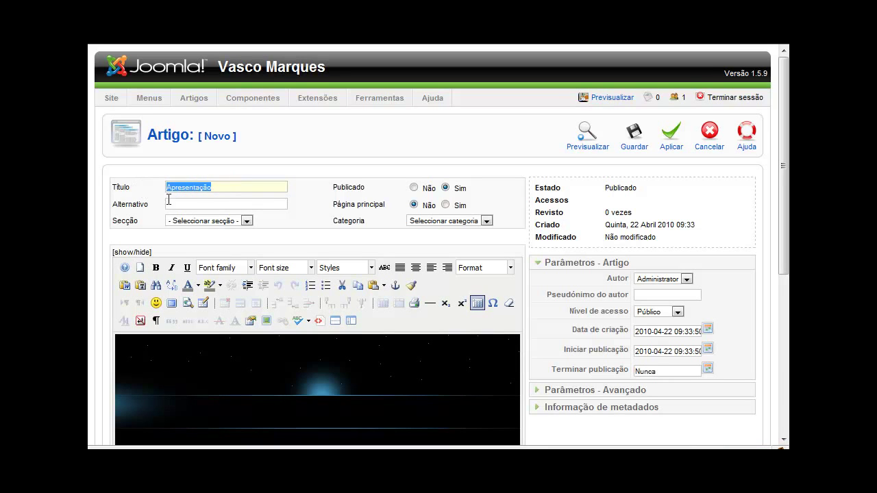
pyautogui.click(173, 204)
pyautogui.hotkey('ctrl', 'v')
pyautogui.scroll(-4, 151, 211)
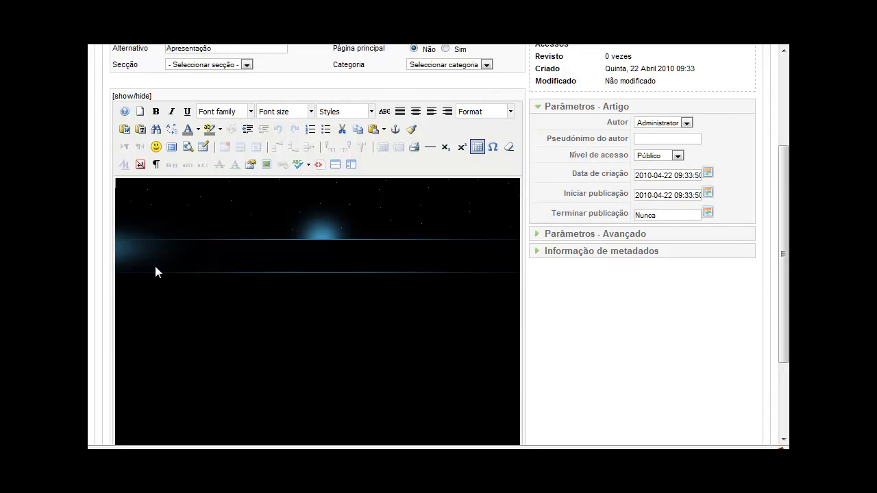
# Write the body: 'Bem-vindo ao nosso site.' and a second paragraph about informática
pyautogui.write('Bem-vindo ao nosso site.')
pyautogui.press('Return')
pyautogui.write('Aqui poderá c')
pyautogui.write('ncontrar informação relacionada com informática.')
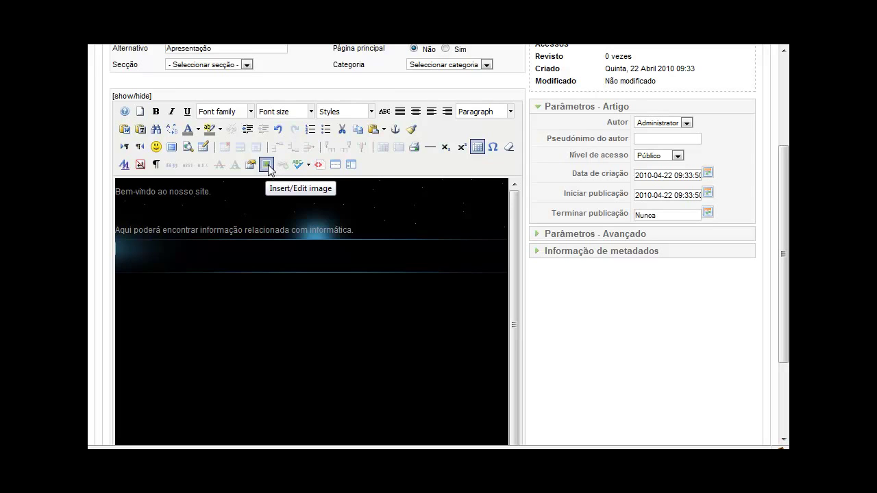
pyautogui.click(320, 165)
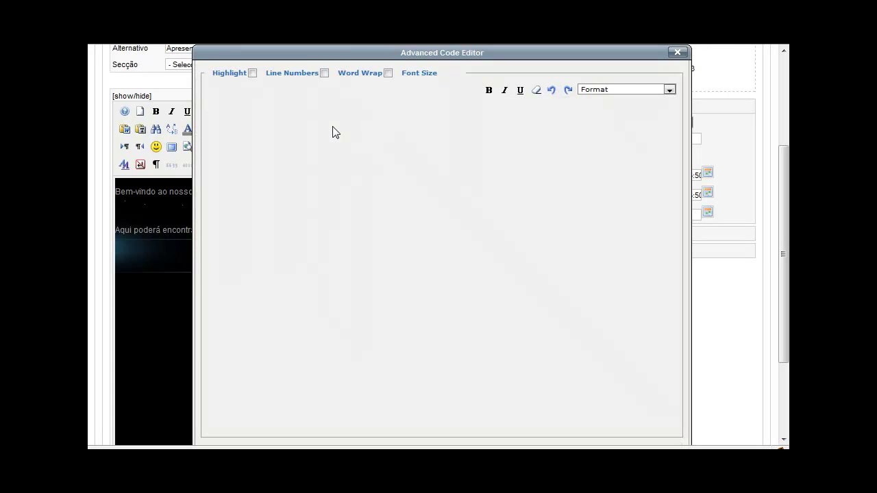
pyautogui.click(299, 223)
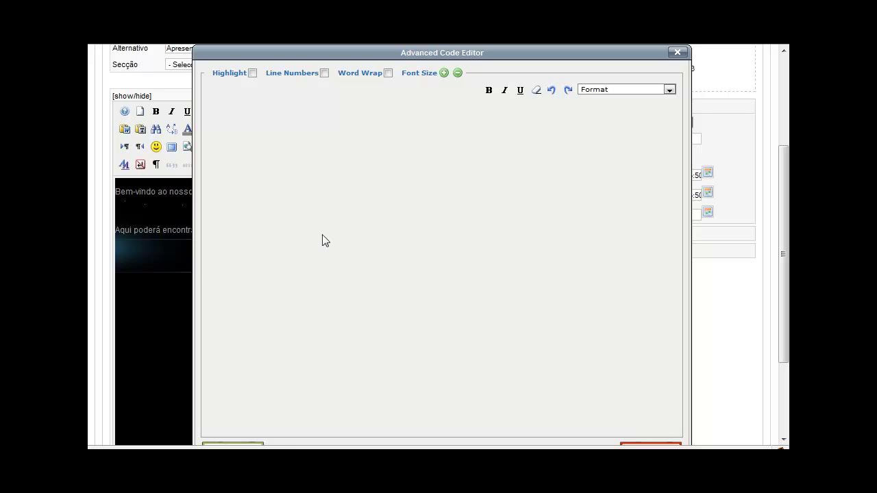
pyautogui.moveTo(356, 53)
pyautogui.mouseDown()
pyautogui.moveTo(355, 44)
pyautogui.moveTo(356, 54)
pyautogui.mouseUp()
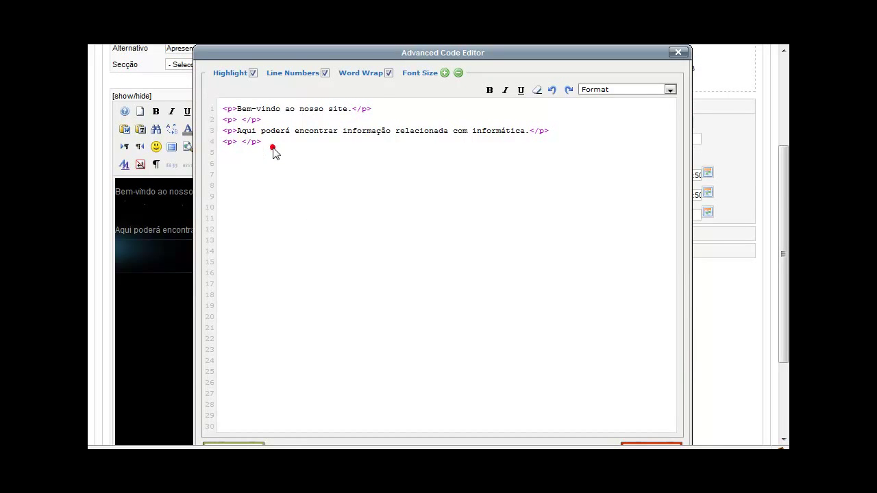
pyautogui.scroll(-2, 278, 162)
pyautogui.click(240, 373)
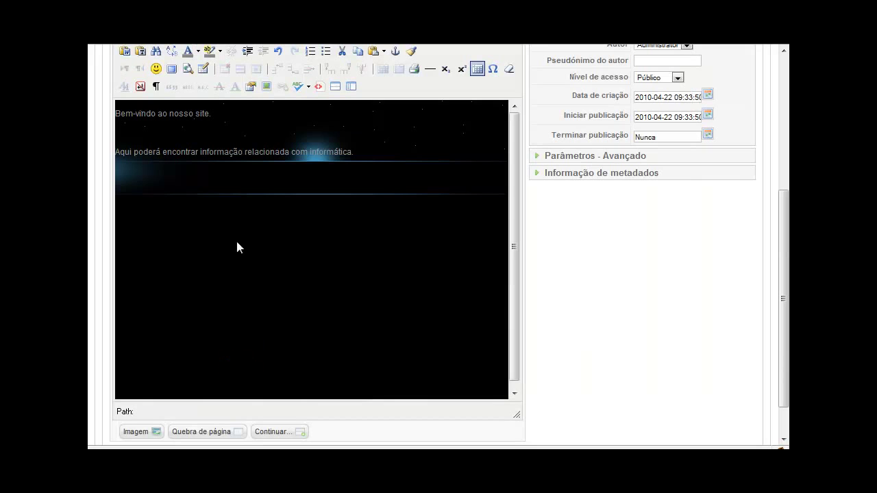
# File 'Apresentação' under Não classificado, set Página principal to Sim, and save the article
pyautogui.scroll(6, 243, 264)
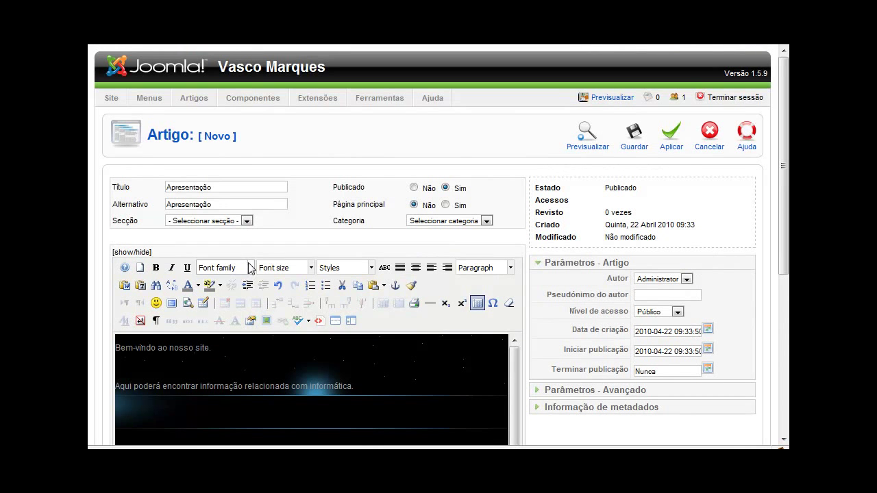
pyautogui.click(193, 222)
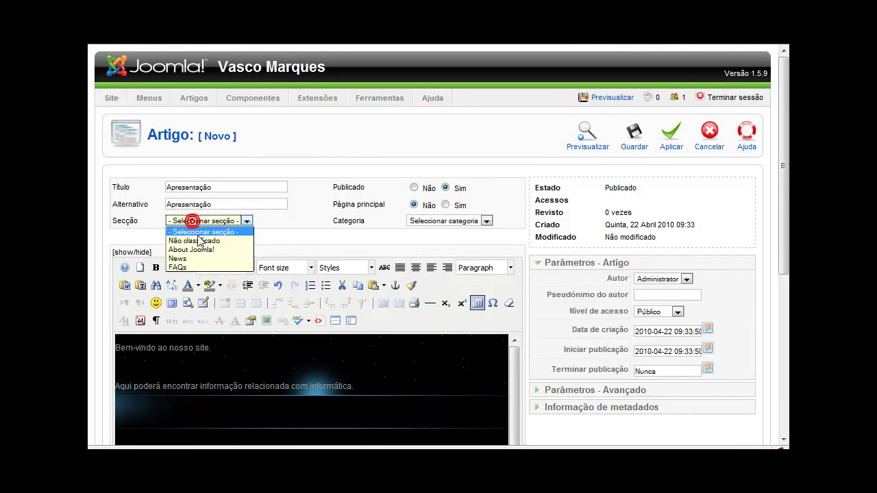
pyautogui.click(200, 241)
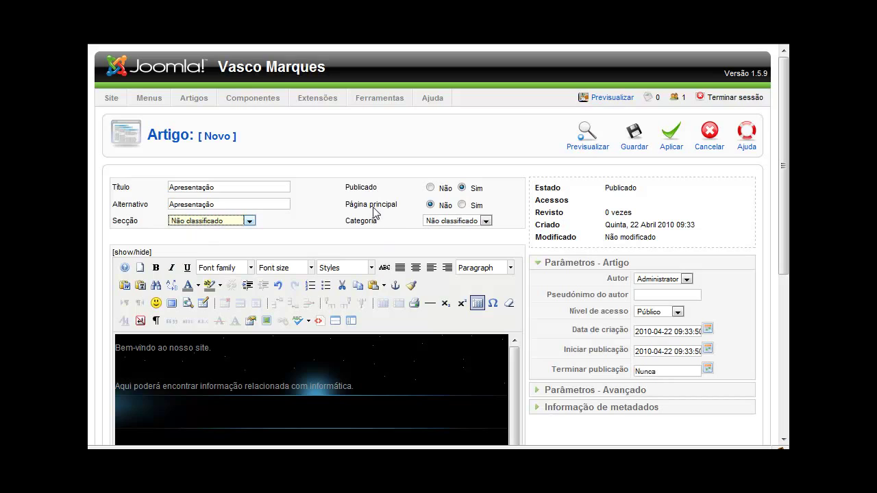
pyautogui.click(462, 205)
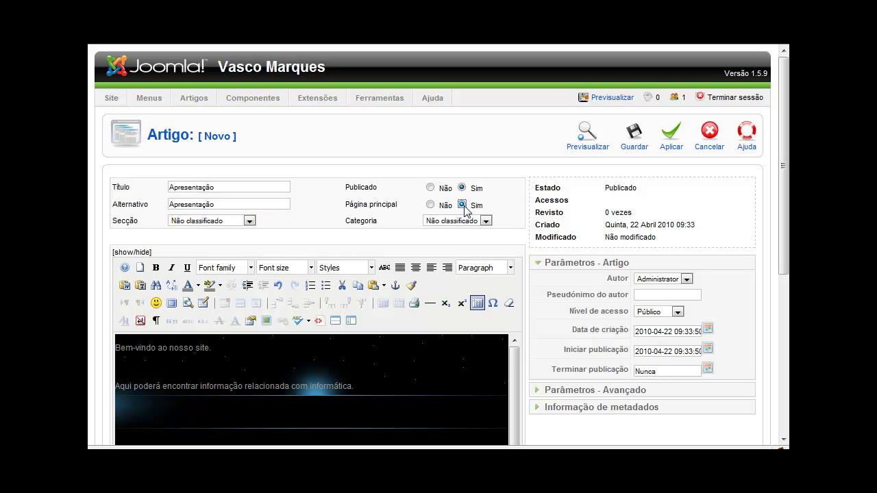
pyautogui.click(639, 141)
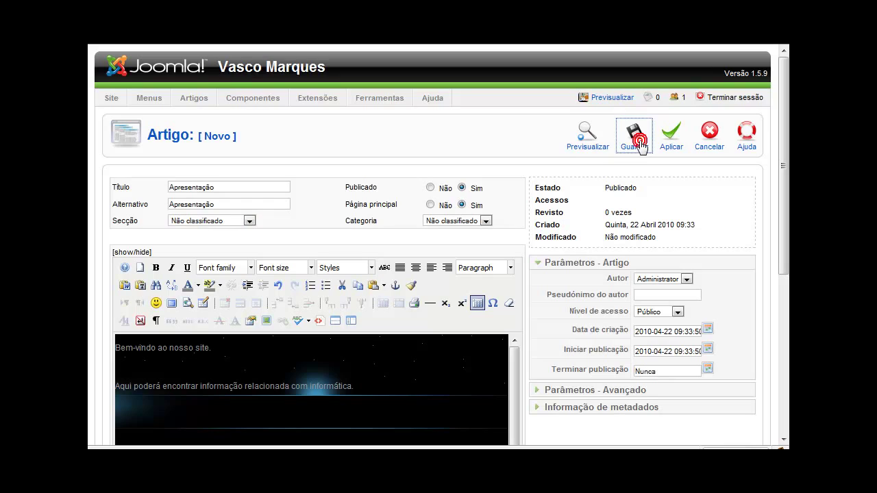